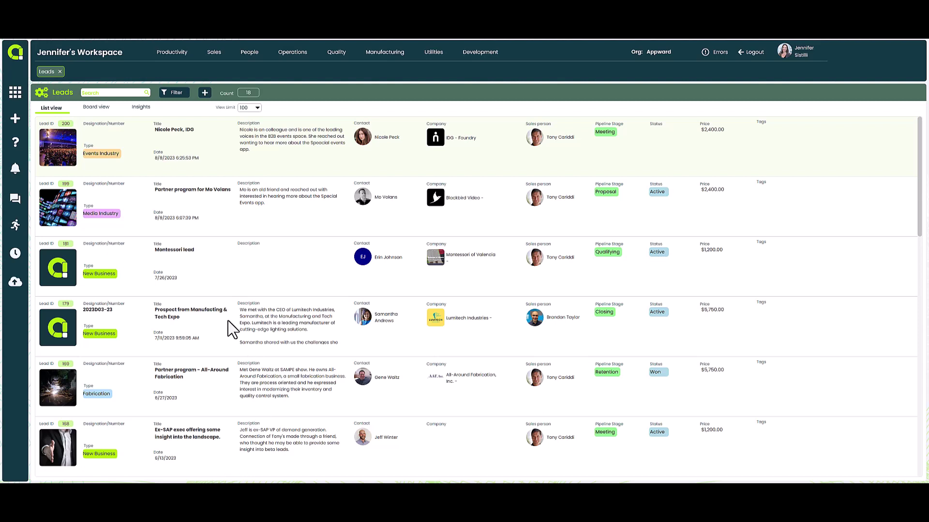
# Step: View leads as a board of cards and open the Lumitech lead (ID 179) details
pyautogui.click(97, 109)
pyautogui.click(188, 336)
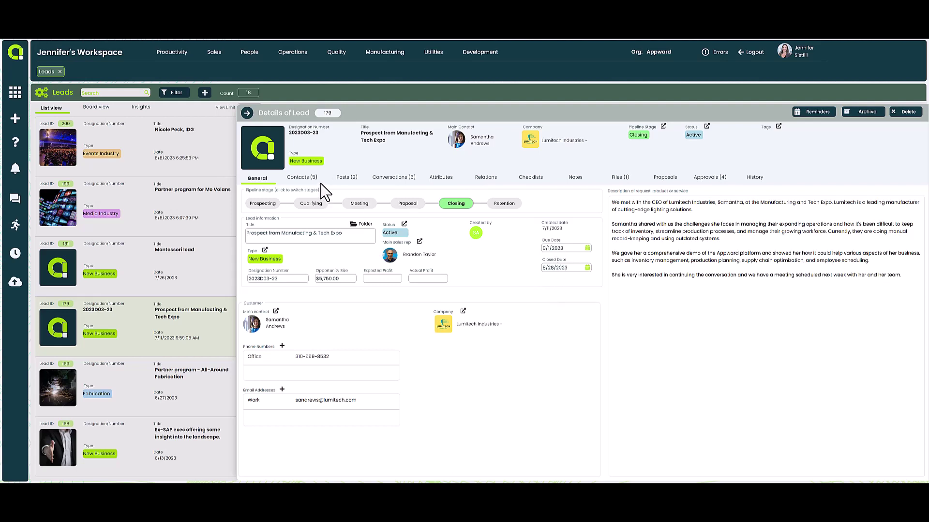
# Step: Show the five contacts linked to lead 179 with roles, phones and emails
pyautogui.click(302, 178)
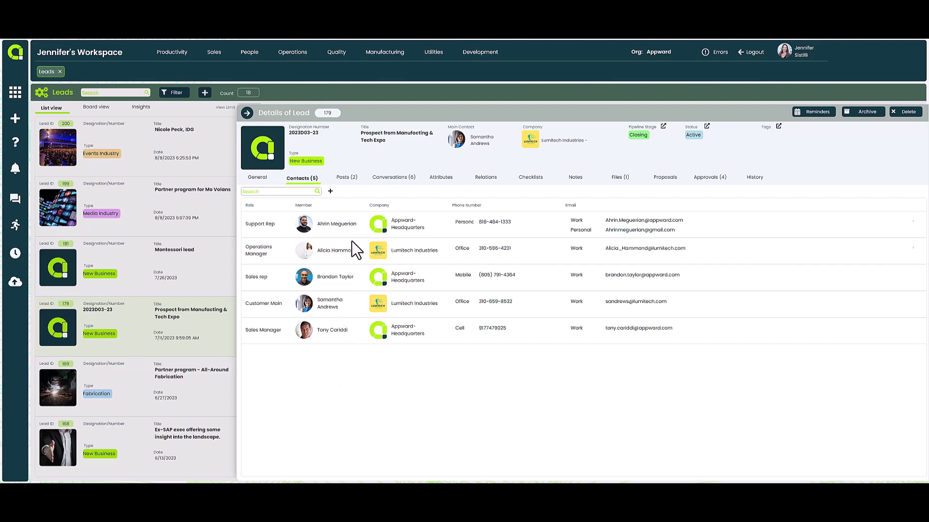
pyautogui.moveTo(458, 258)
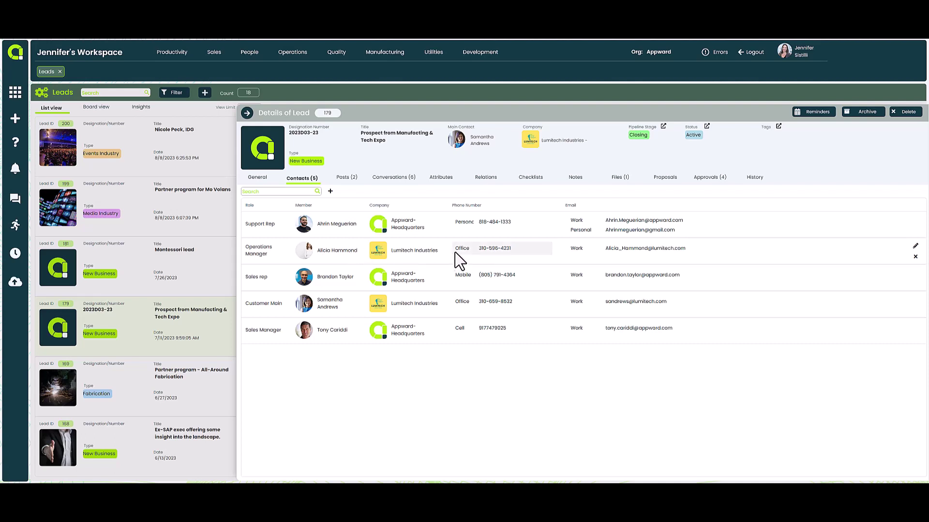
# Step: From the lead's six conversations, view the 'Appward Next Steps' email details
pyautogui.click(396, 187)
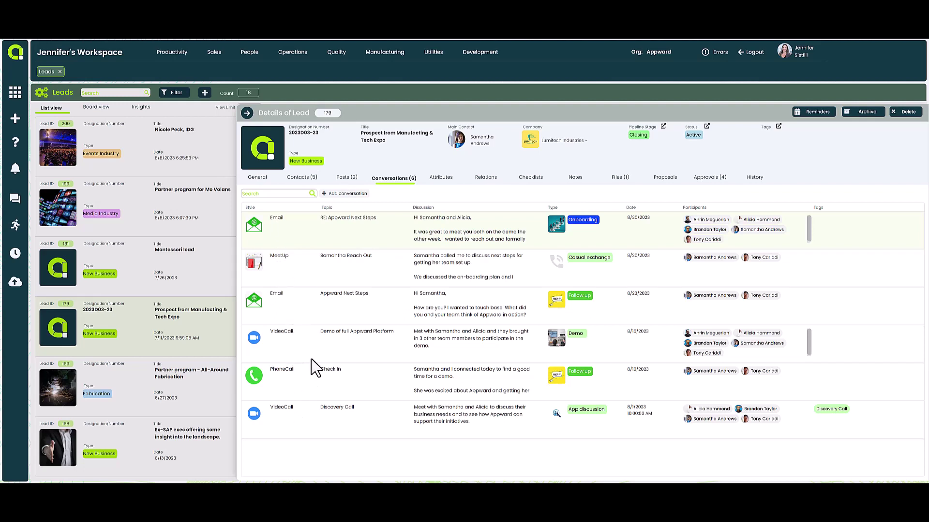
pyautogui.click(330, 316)
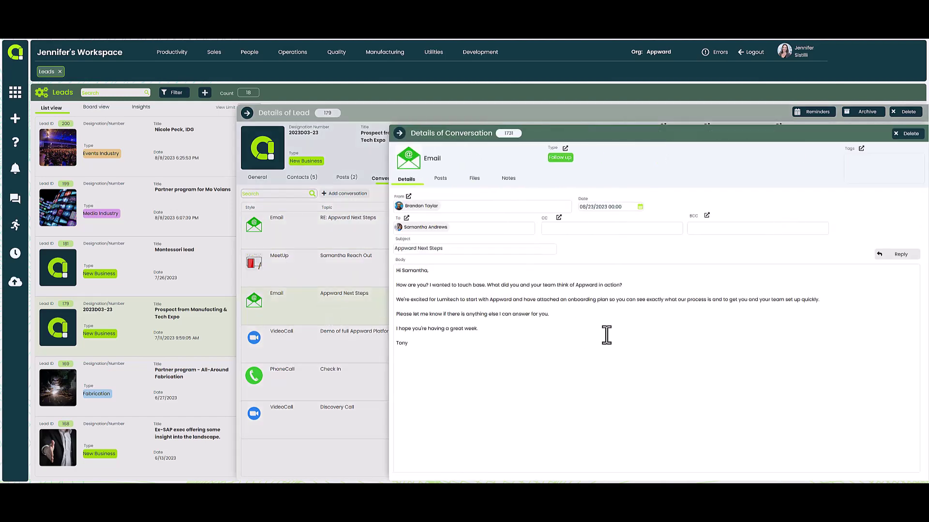
# Step: Preview a reply to Samantha and Alicia, discard it, and return to the conversation list
pyautogui.click(884, 254)
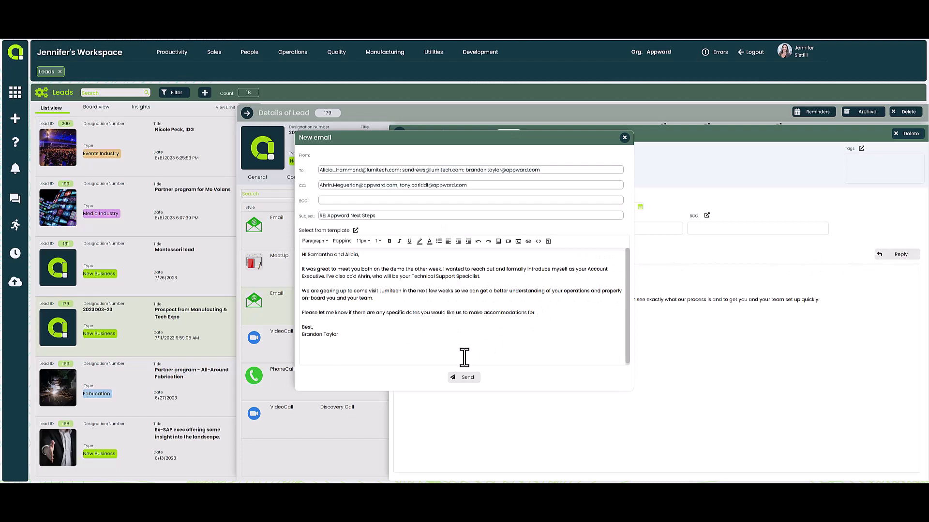
pyautogui.click(624, 138)
pyautogui.click(399, 136)
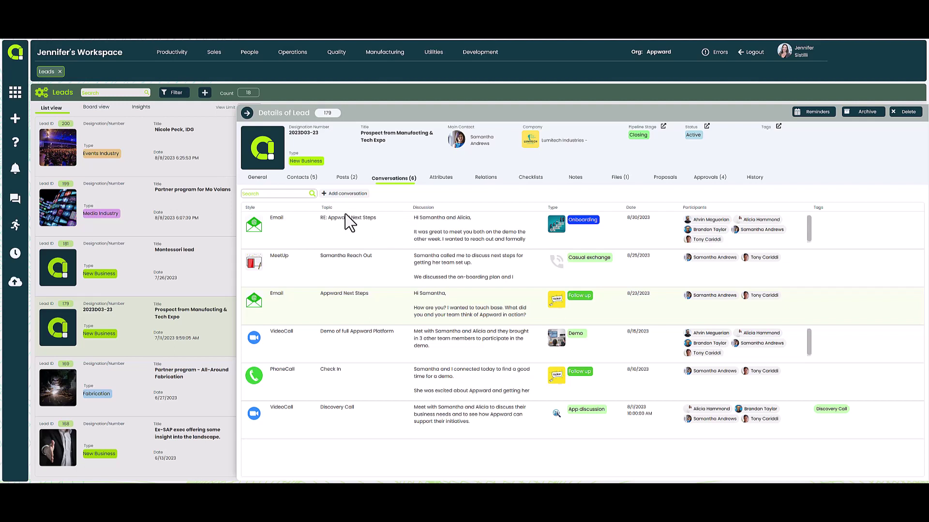
# Step: Show the two posts discussing lead 179
pyautogui.click(347, 179)
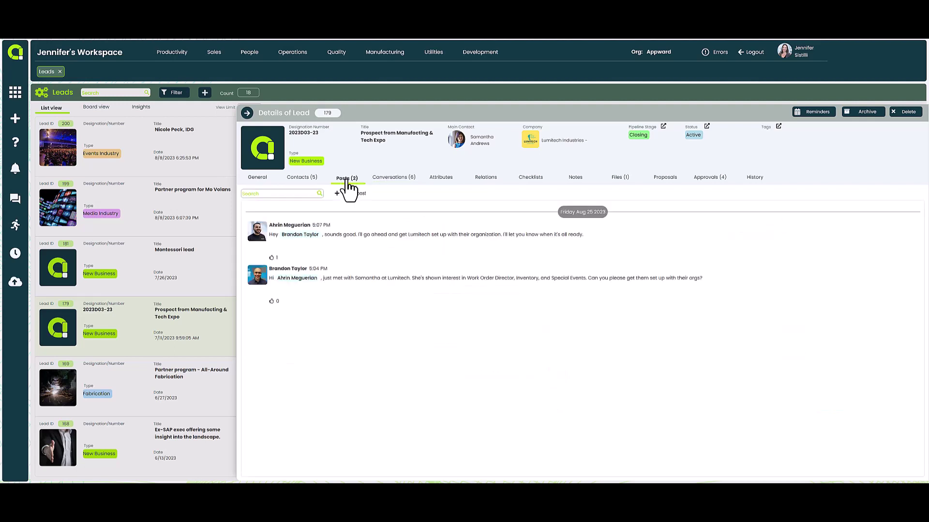
pyautogui.moveTo(419, 240)
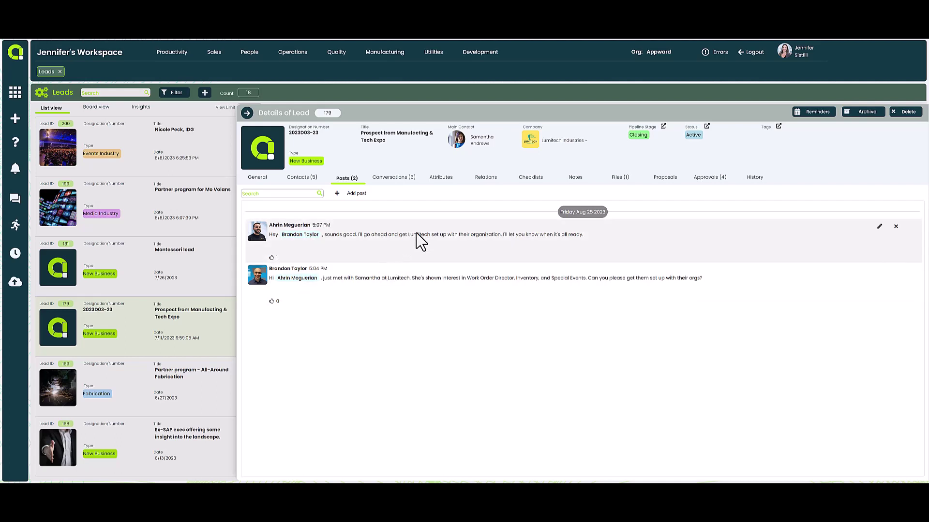
# Step: Show the four approval requests: two pending site visits and two approved proposals
pyautogui.click(703, 182)
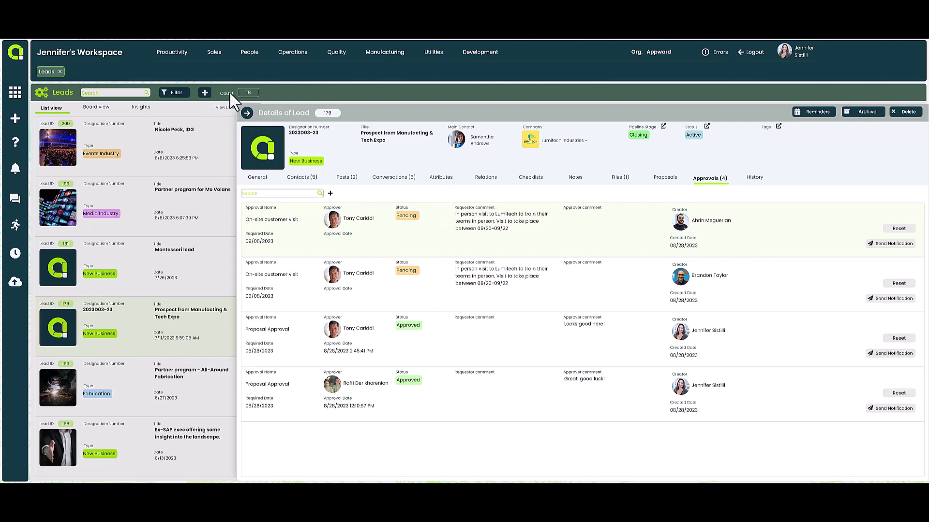
# Step: Return to the Leads list and switch to the Lead Statistics Insights view
pyautogui.click(247, 113)
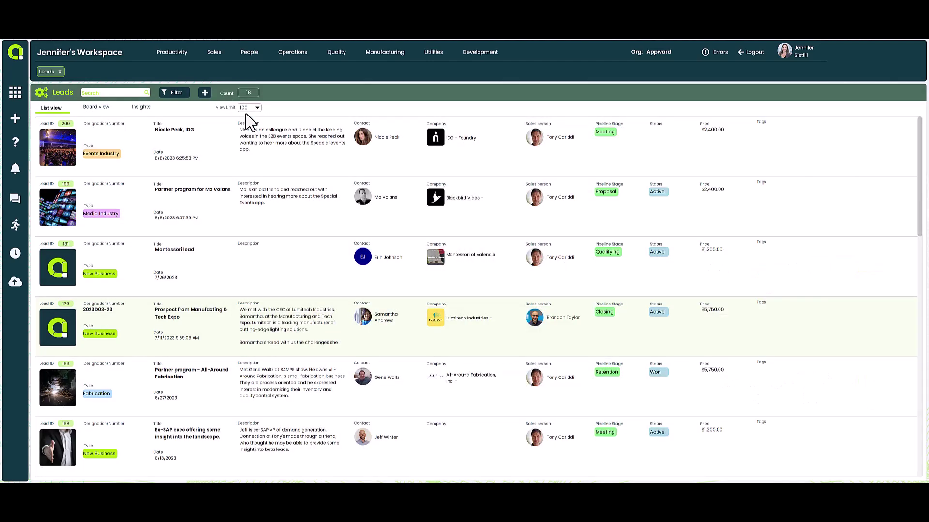
pyautogui.click(142, 111)
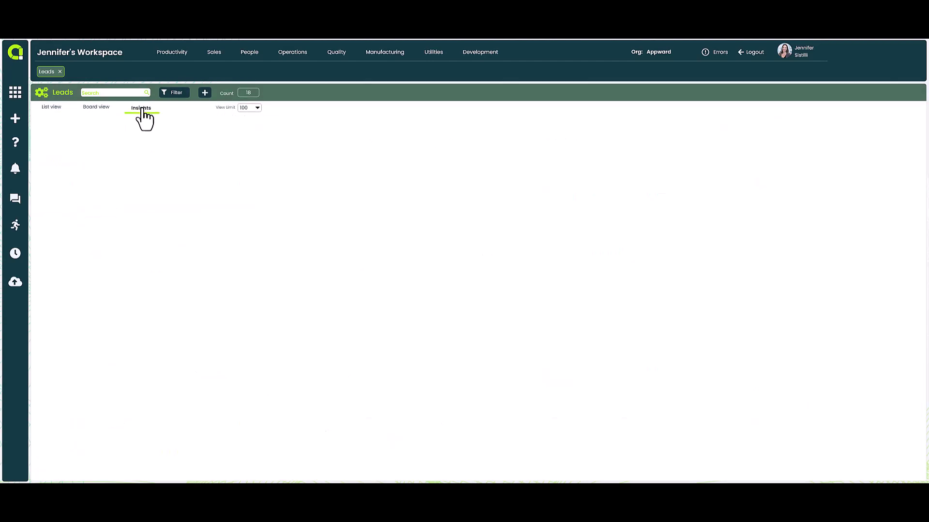